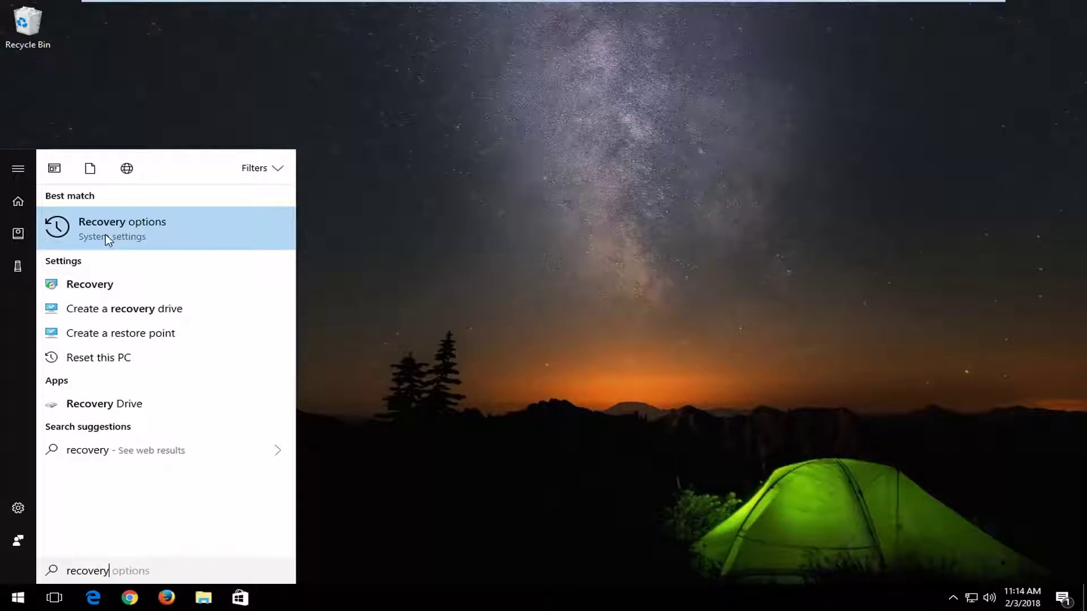
Step: Reset this PC from the Recovery options, choosing Remove everything and Just remove my files
{"action": "left_click", "coordinate": [105, 234]}
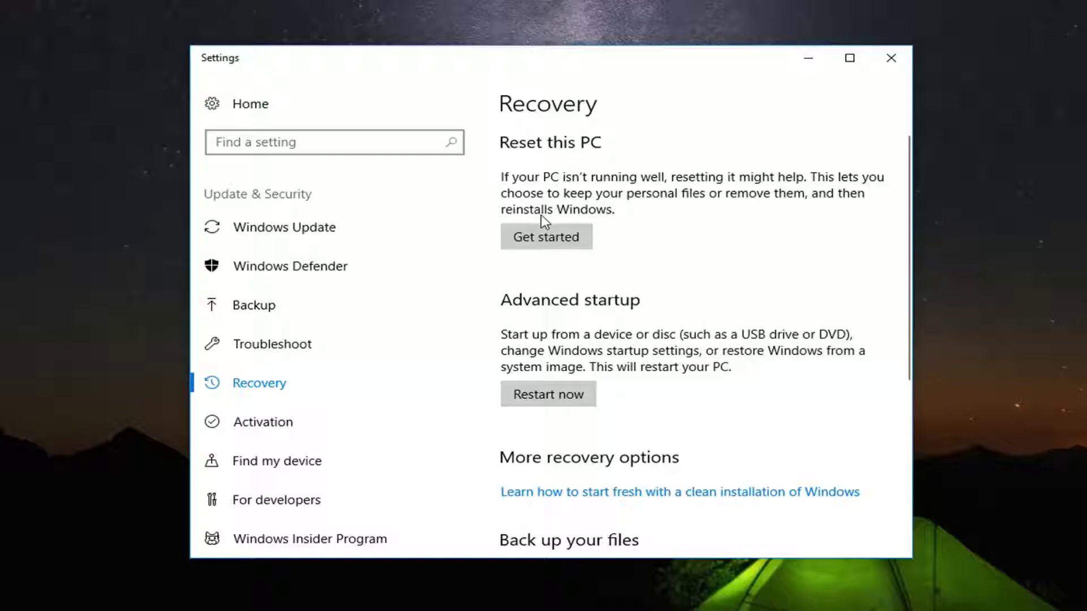
{"action": "left_click", "coordinate": [532, 242]}
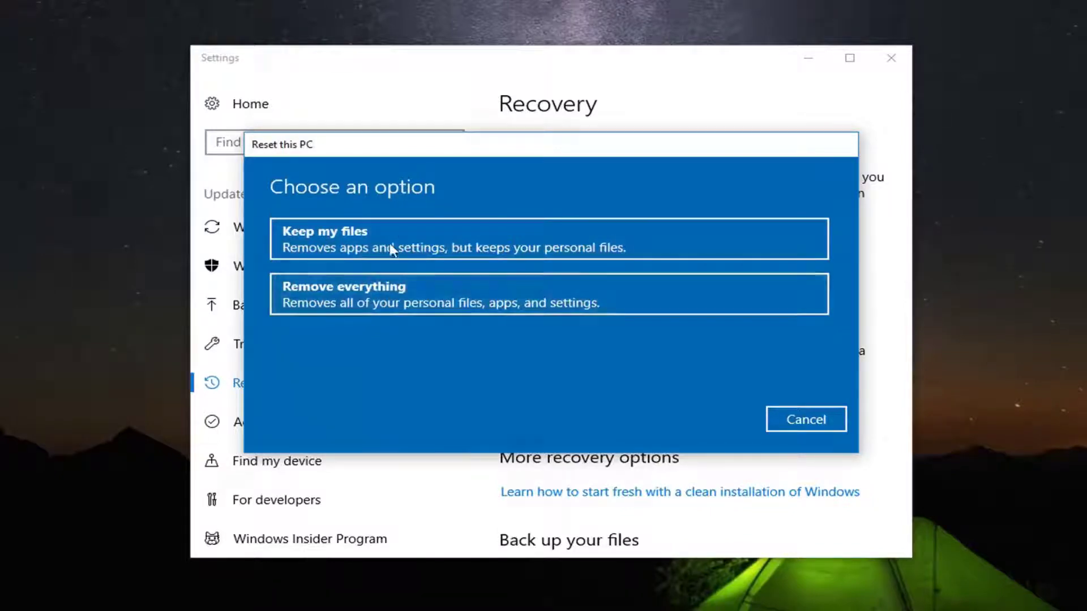
{"action": "left_click", "coordinate": [332, 307]}
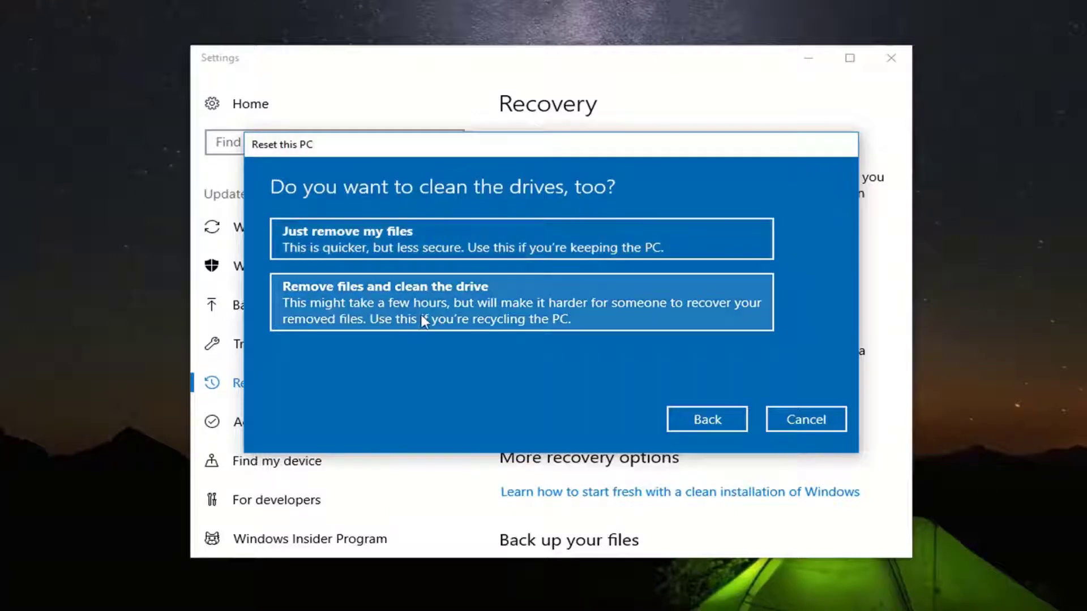
{"action": "left_click", "coordinate": [362, 248]}
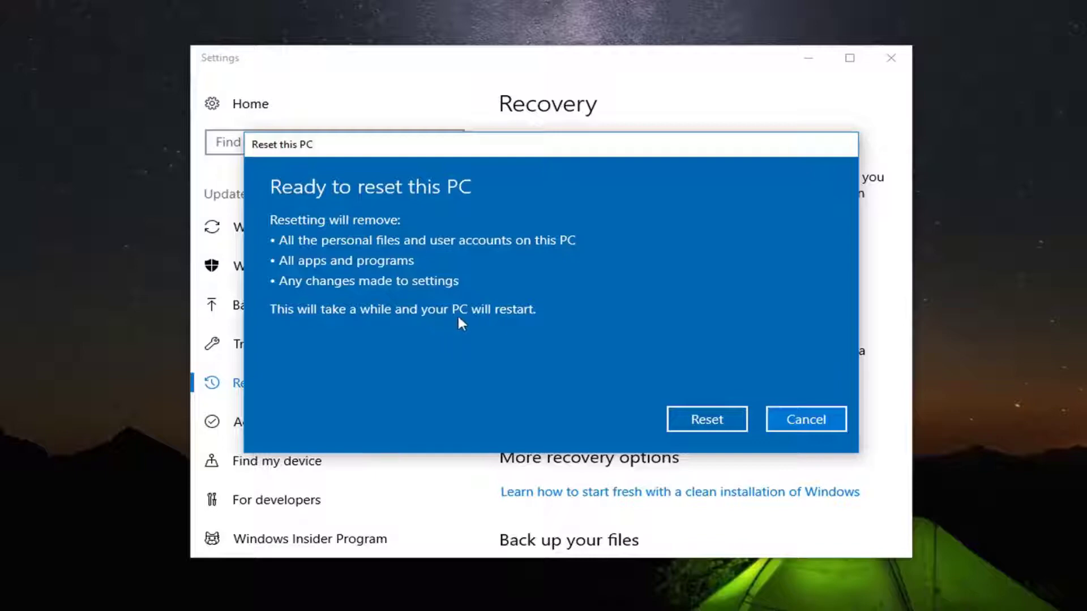
{"action": "left_click", "coordinate": [711, 423]}
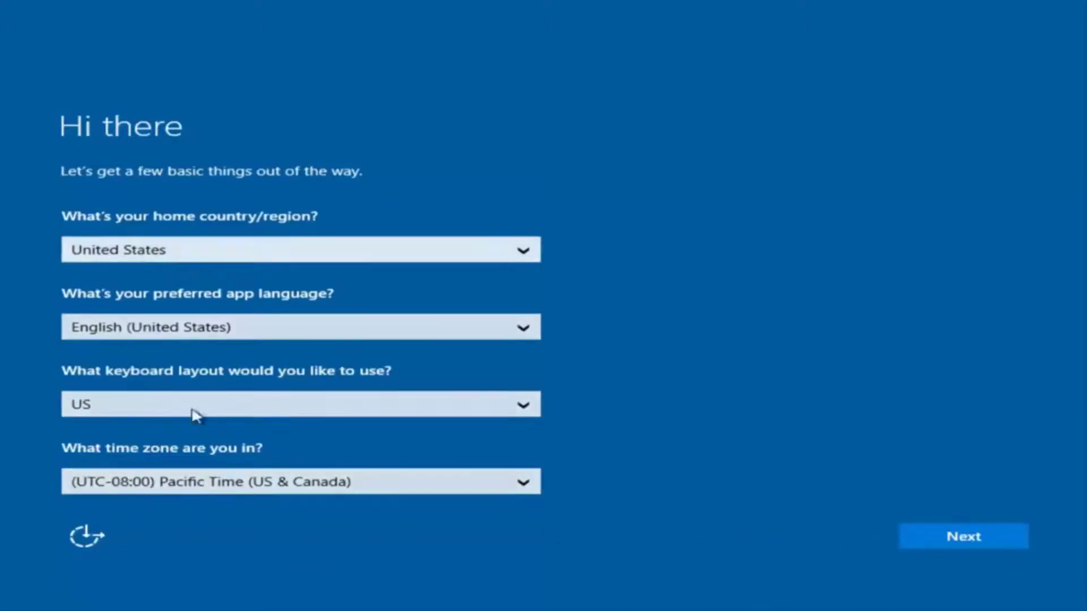
Step: Keep the United States region, English language, US keyboard and Pacific time zone, and accept the license terms
{"action": "left_click", "coordinate": [969, 544]}
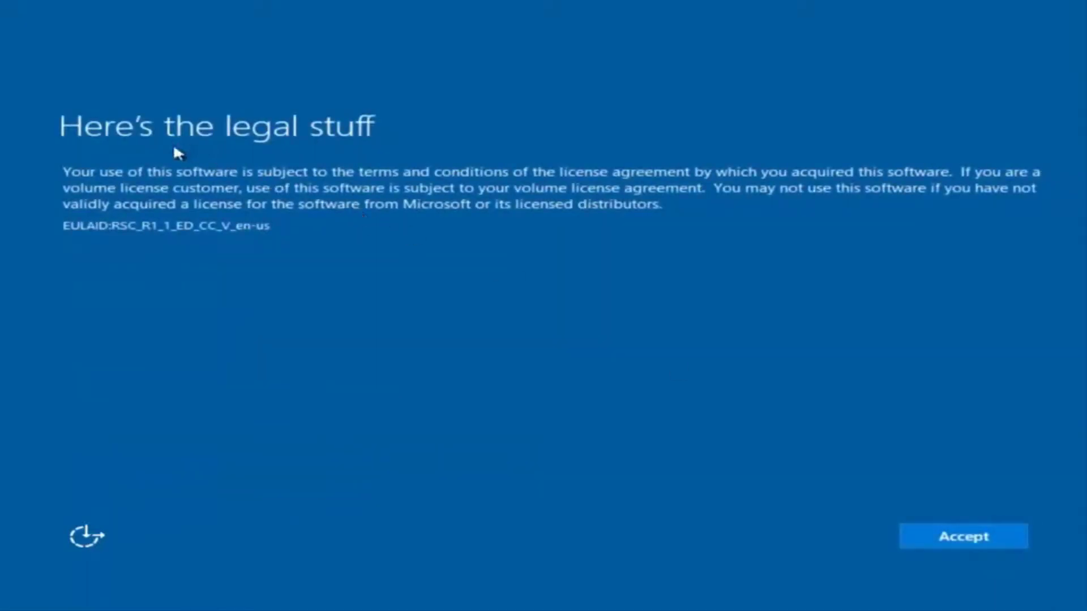
{"action": "left_click", "coordinate": [980, 540]}
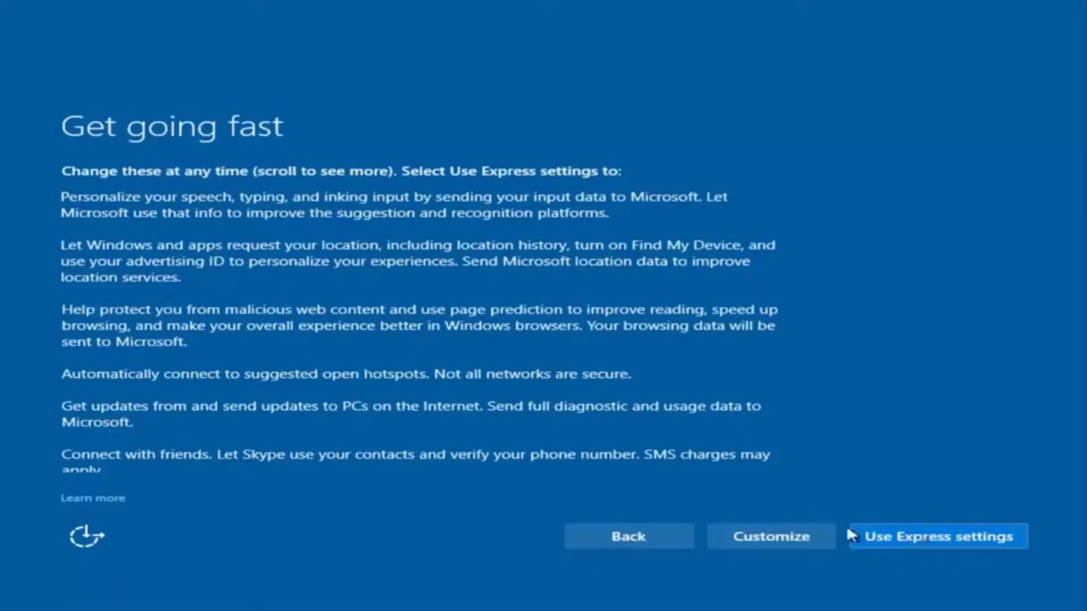
Step: Customize the setup settings by turning off speech, typing and inking personalization, and keep all other privacy, connectivity and browser options on
{"action": "left_click", "coordinate": [779, 536]}
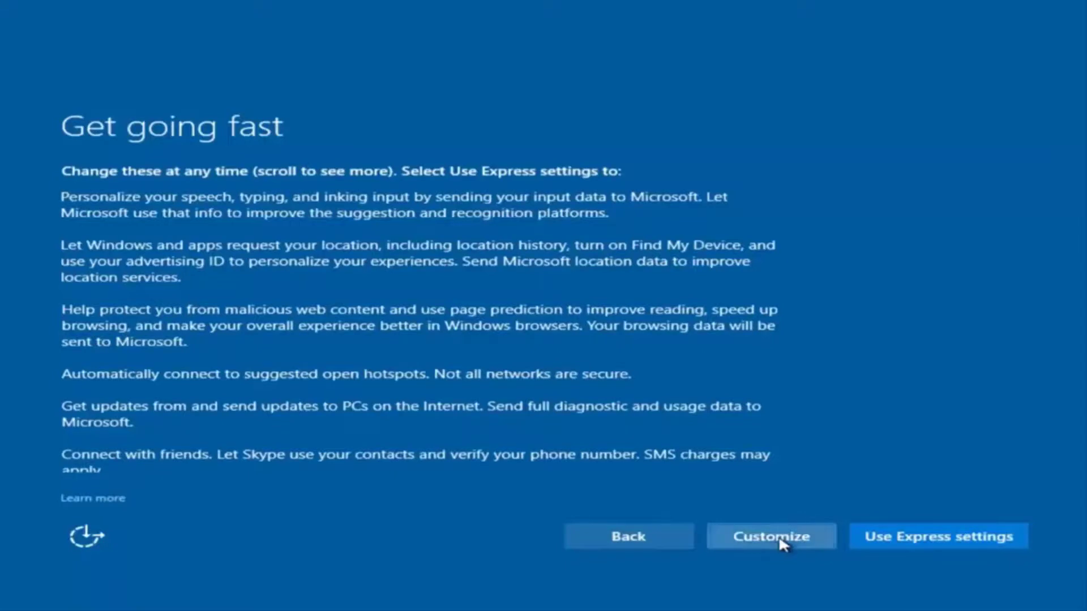
{"action": "scroll", "coordinate": [283, 261], "scroll_direction": "down", "scroll_amount": 2}
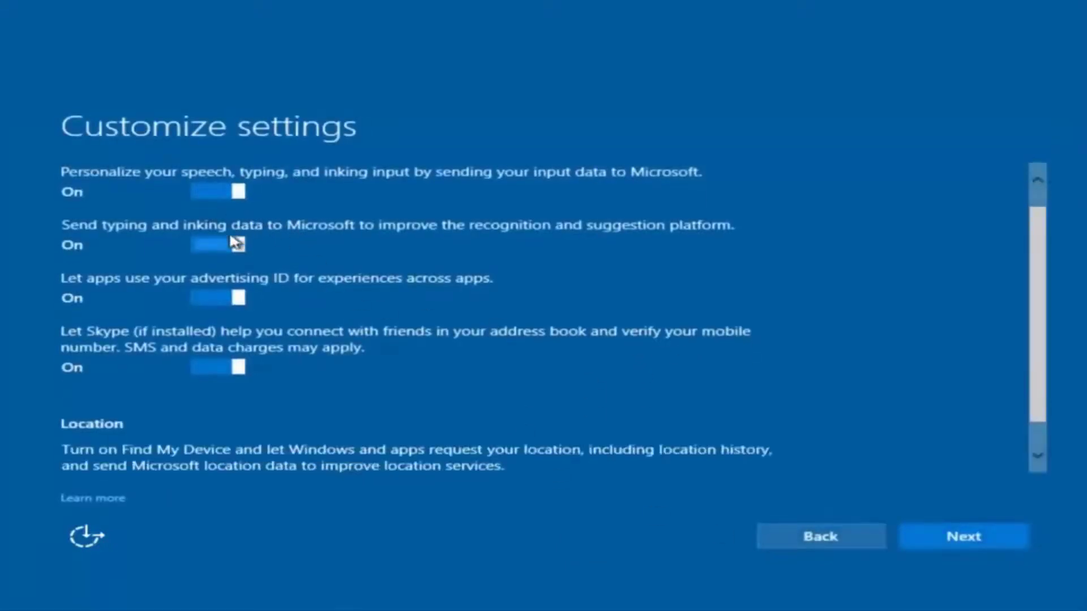
{"action": "scroll", "coordinate": [314, 278], "scroll_direction": "up", "scroll_amount": 2}
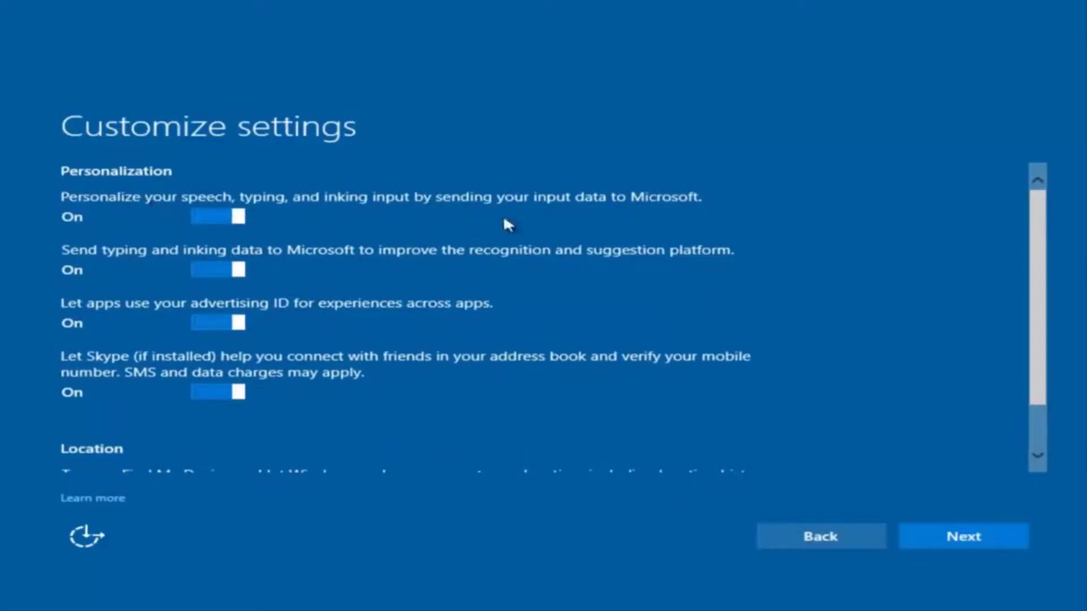
{"action": "left_click", "coordinate": [231, 221]}
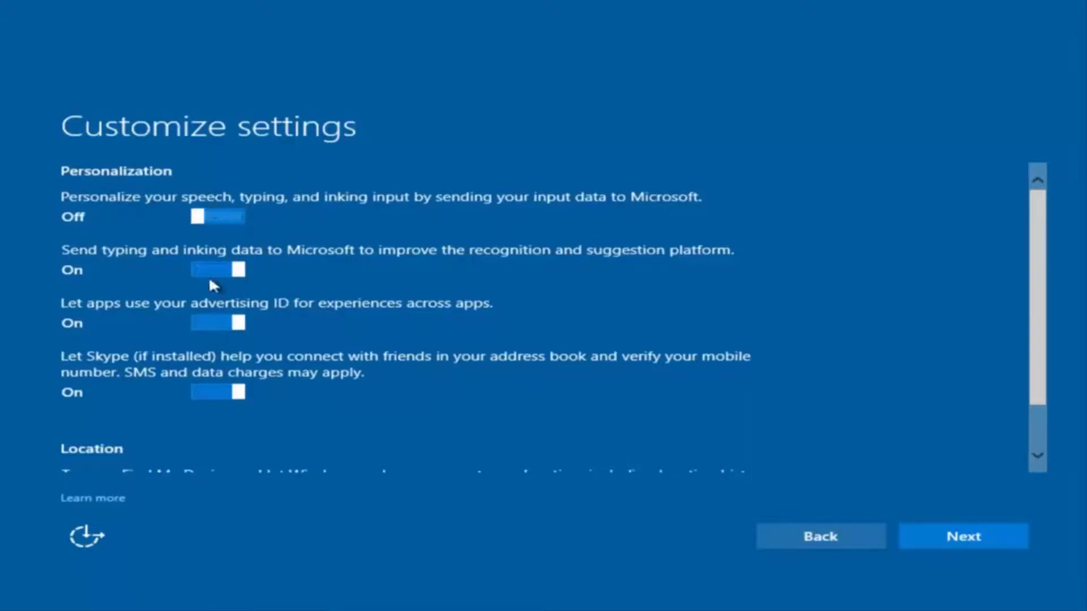
{"action": "scroll", "coordinate": [225, 340], "scroll_direction": "down", "scroll_amount": 2}
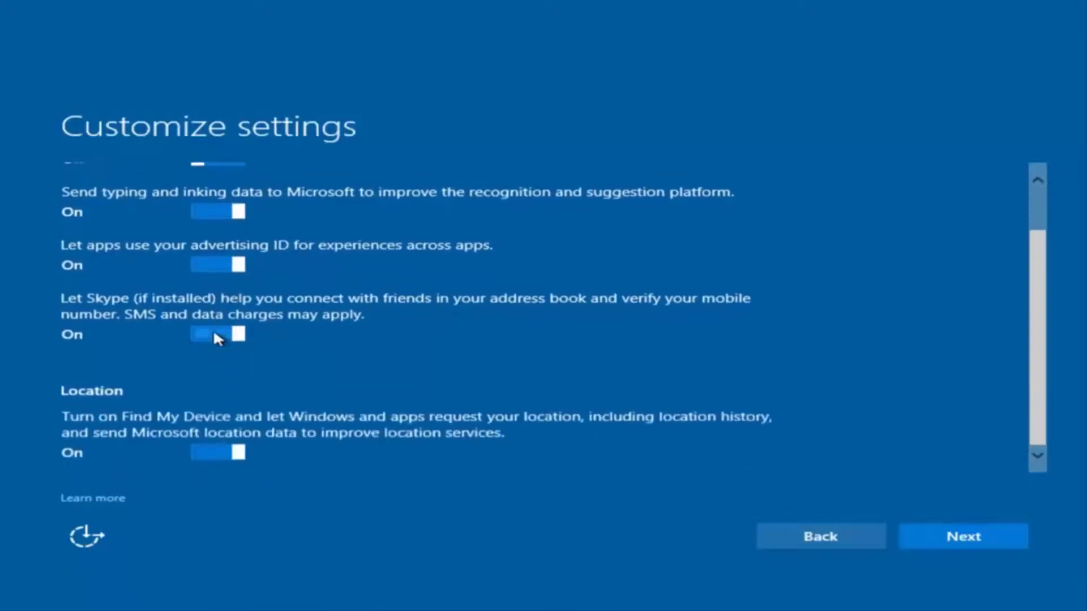
{"action": "scroll", "coordinate": [226, 396], "scroll_direction": "up", "scroll_amount": 2}
{"action": "scroll", "coordinate": [251, 391], "scroll_direction": "down", "scroll_amount": 2}
{"action": "scroll", "coordinate": [272, 419], "scroll_direction": "up", "scroll_amount": 2}
{"action": "scroll", "coordinate": [272, 357], "scroll_direction": "up", "scroll_amount": 1}
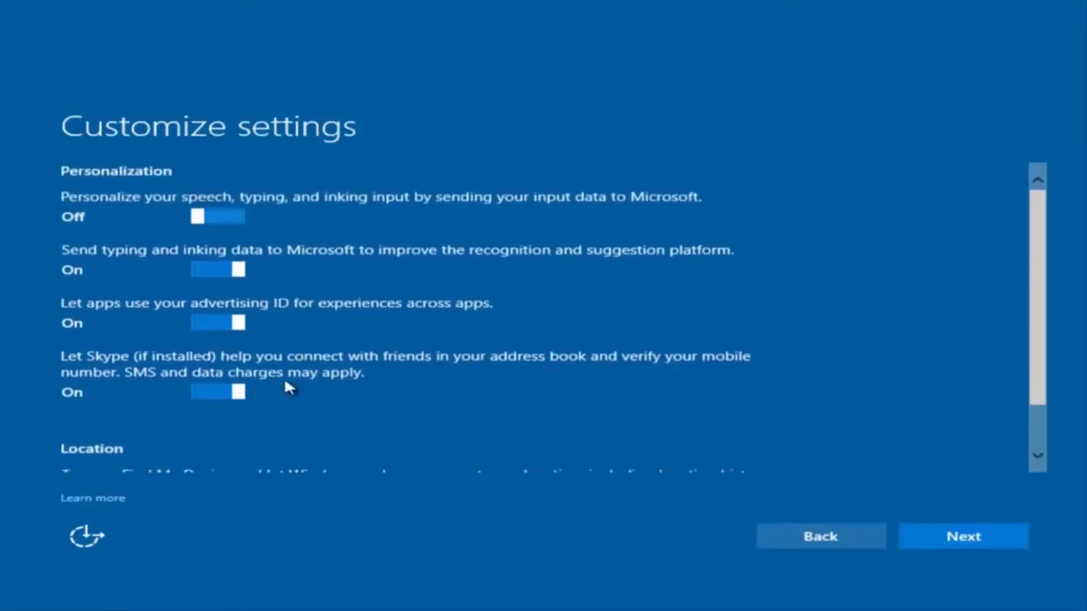
{"action": "left_click", "coordinate": [945, 539]}
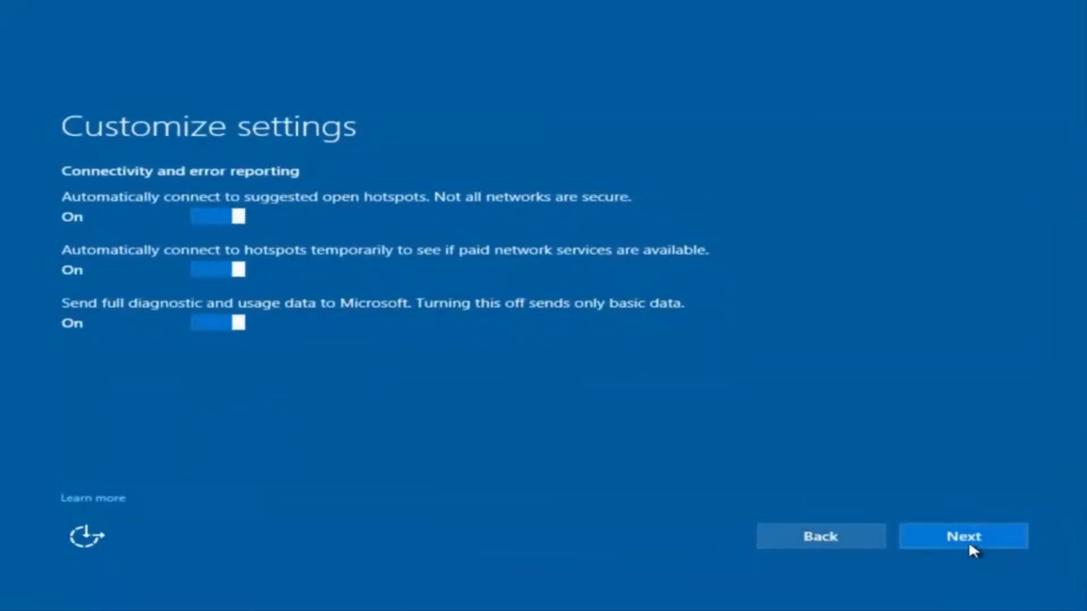
{"action": "left_click", "coordinate": [965, 542]}
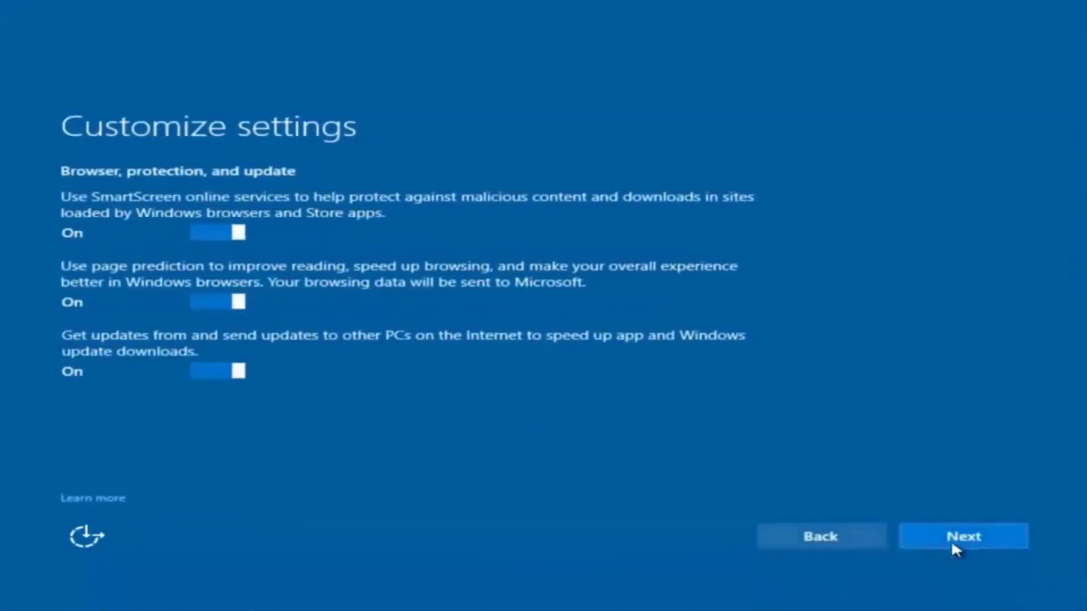
{"action": "left_click", "coordinate": [952, 543]}
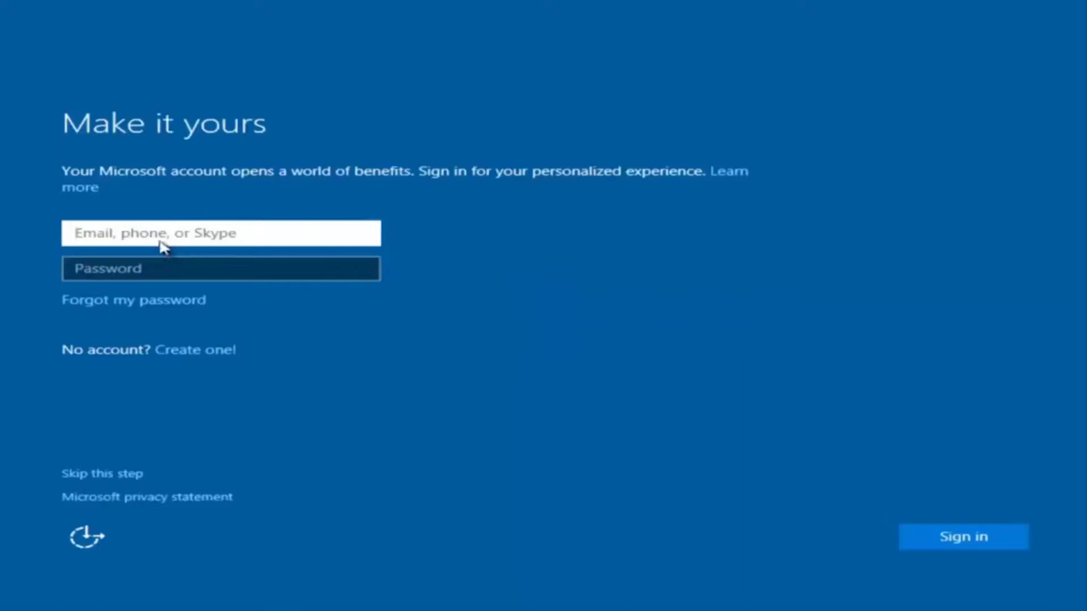
Step: Skip the Microsoft account sign-in and enter example as the user name of the local account
{"action": "left_click", "coordinate": [274, 208]}
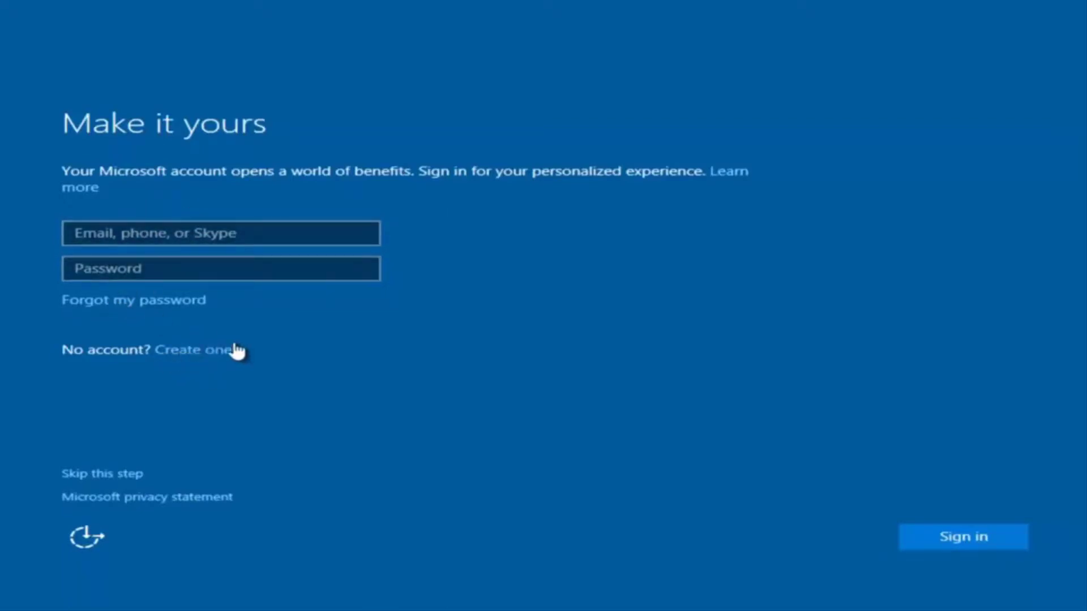
{"action": "left_click", "coordinate": [106, 475]}
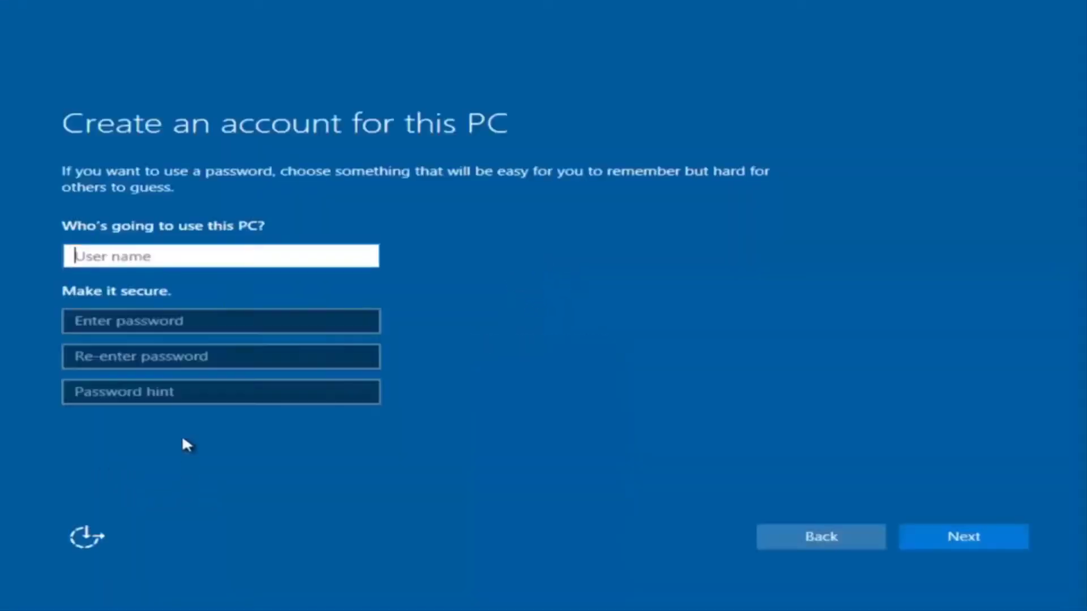
{"action": "type", "text": "exam"}
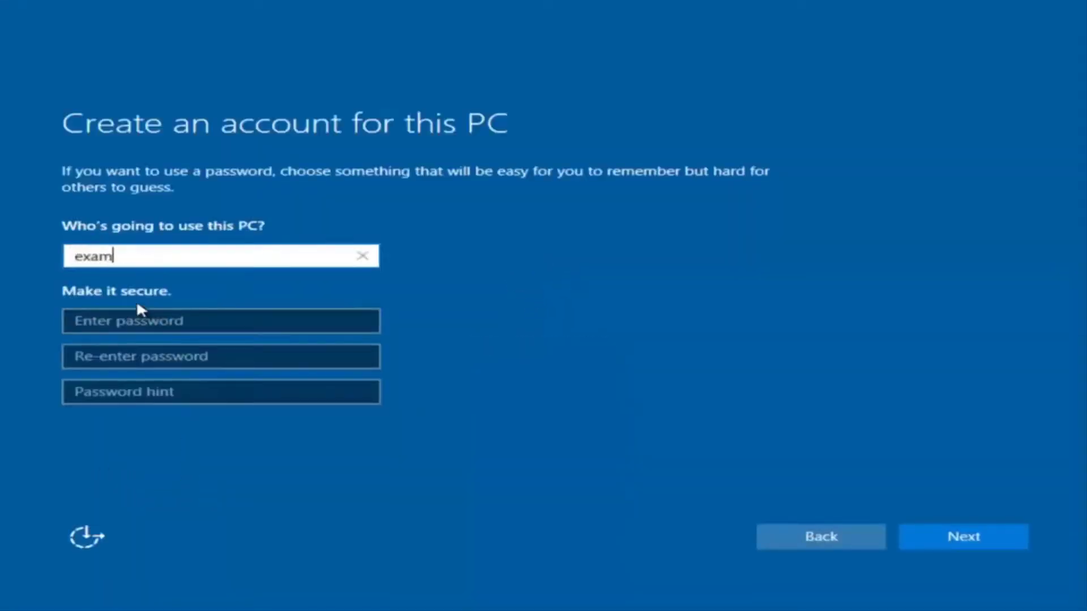
{"action": "type", "text": "ple"}
Step: Create the local account with the account password entered twice and a password hint, and decline the use of Cortana
{"action": "left_click", "coordinate": [135, 324]}
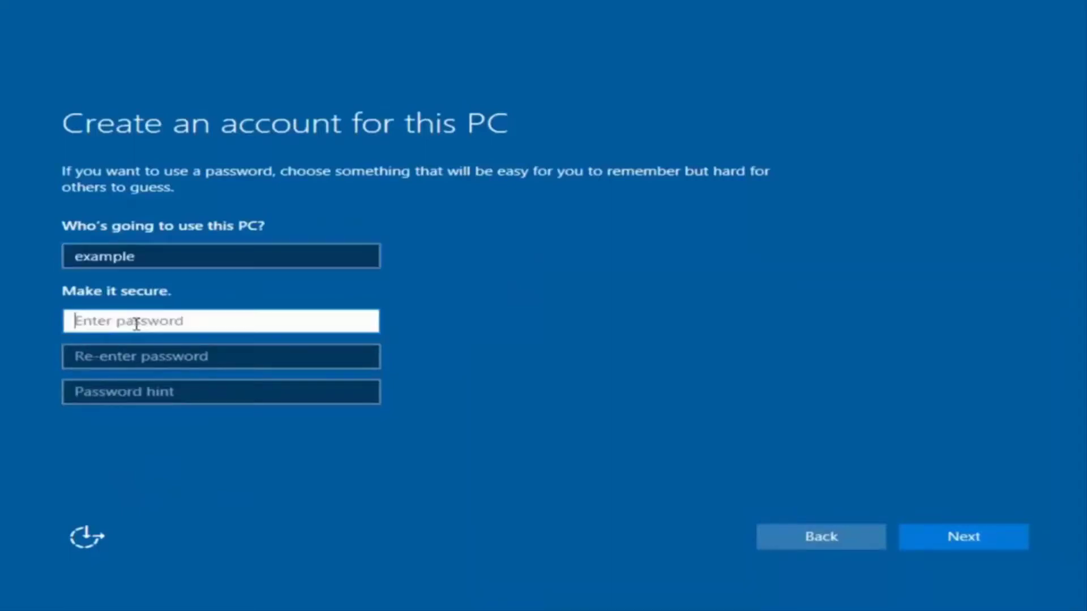
{"action": "type", "text": "•••••••"}
{"action": "left_click", "coordinate": [210, 357]}
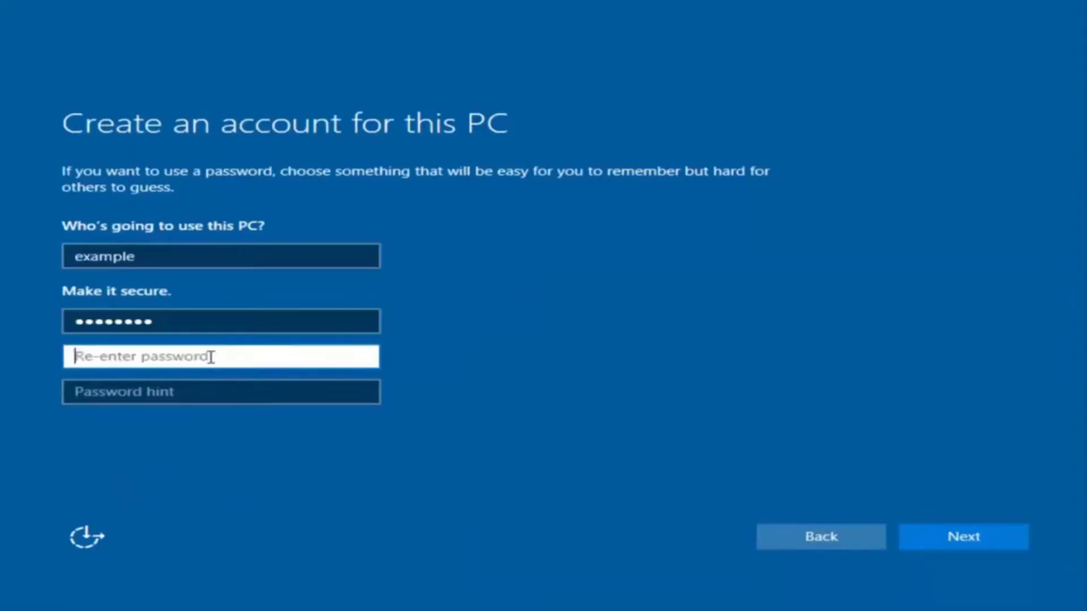
{"action": "type", "text": "••••"}
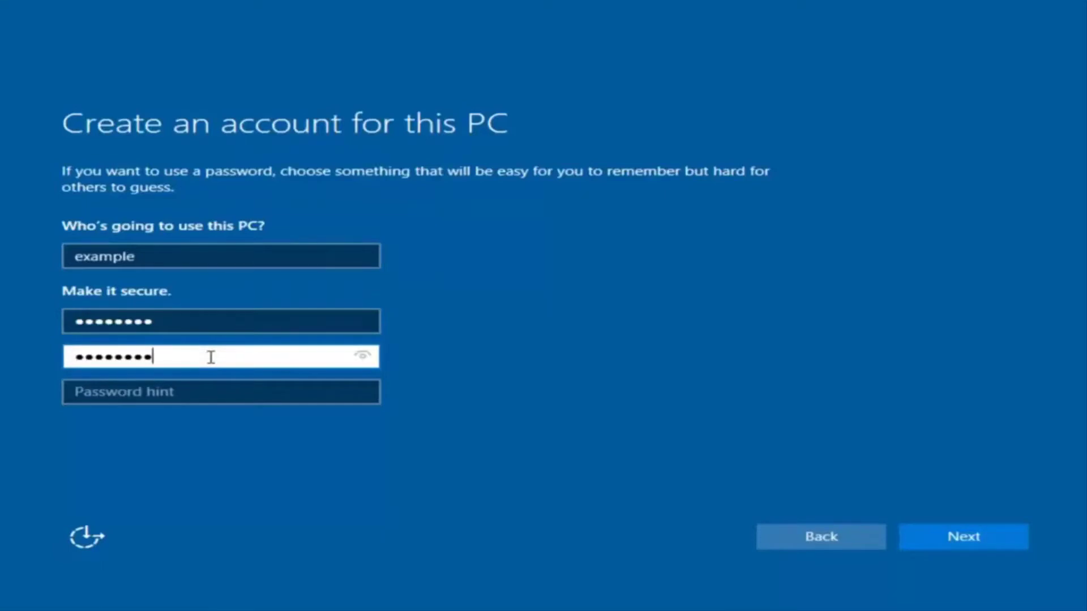
{"action": "left_click", "coordinate": [196, 396]}
{"action": "type", "text": "pass"}
{"action": "left_click", "coordinate": [979, 538]}
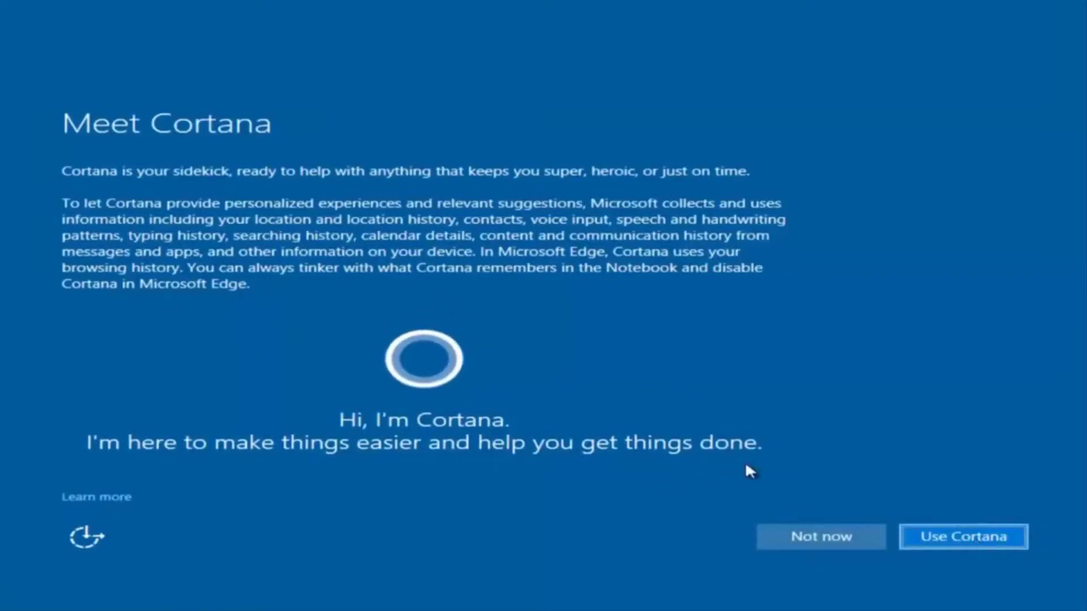
{"action": "left_click", "coordinate": [798, 536]}
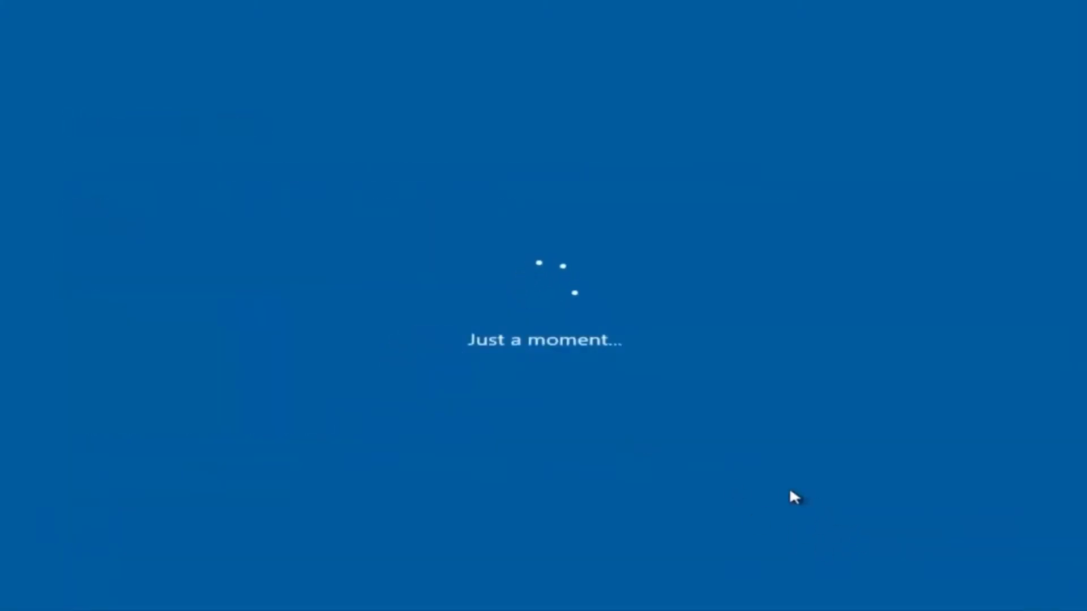